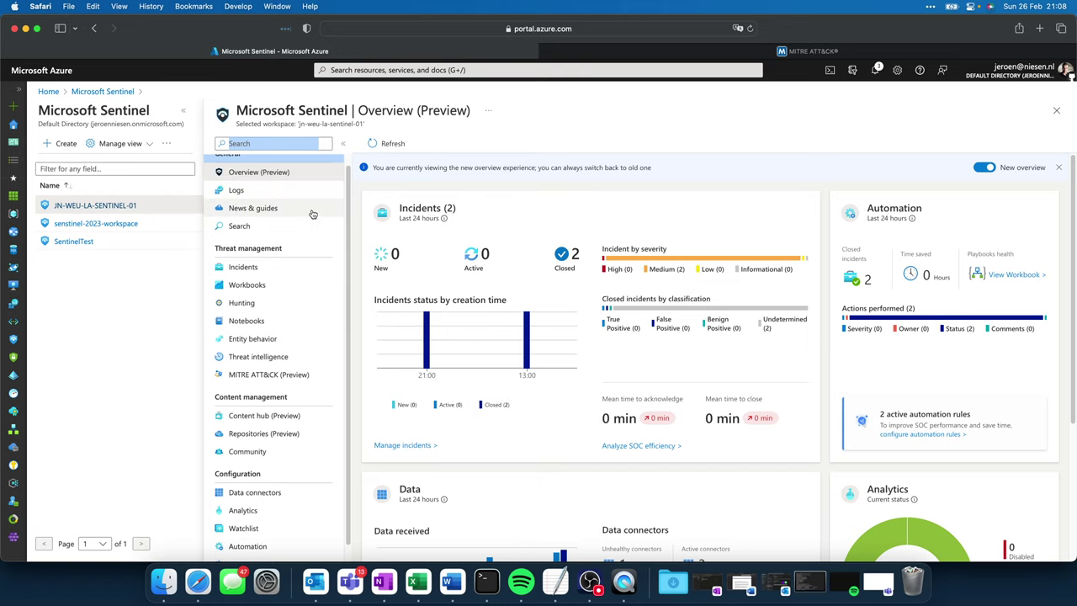
Step: Open the MITRE ATT&CK (Preview) coverage matrix under Threat management
left_click(236, 376)
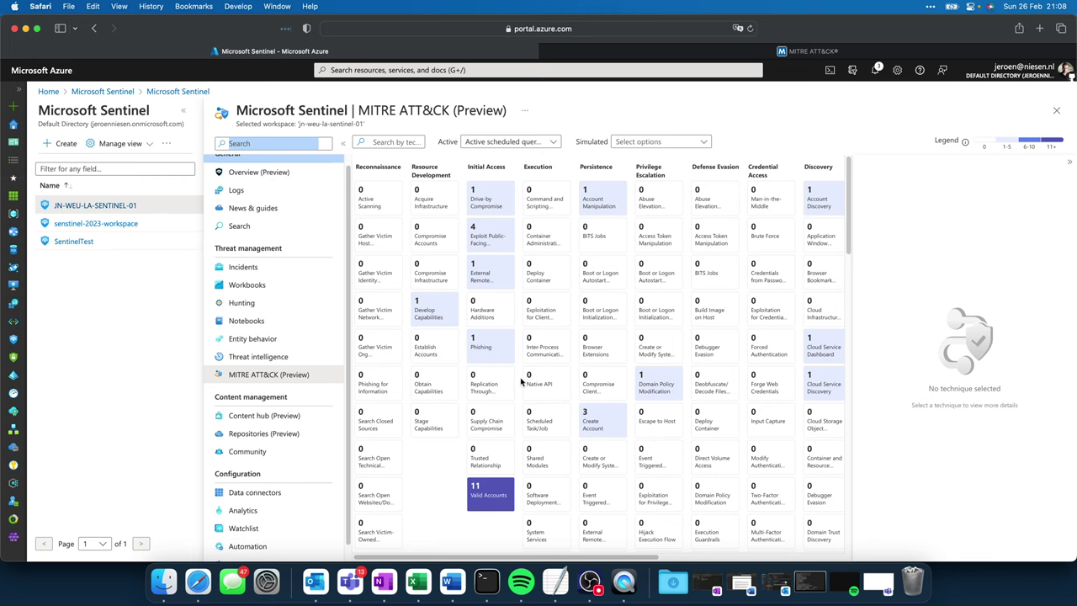
Step: On the MITRE ATT&CK website, open Phishing (T1566) and scroll through its examples, mitigations and detection
left_click(584, 53)
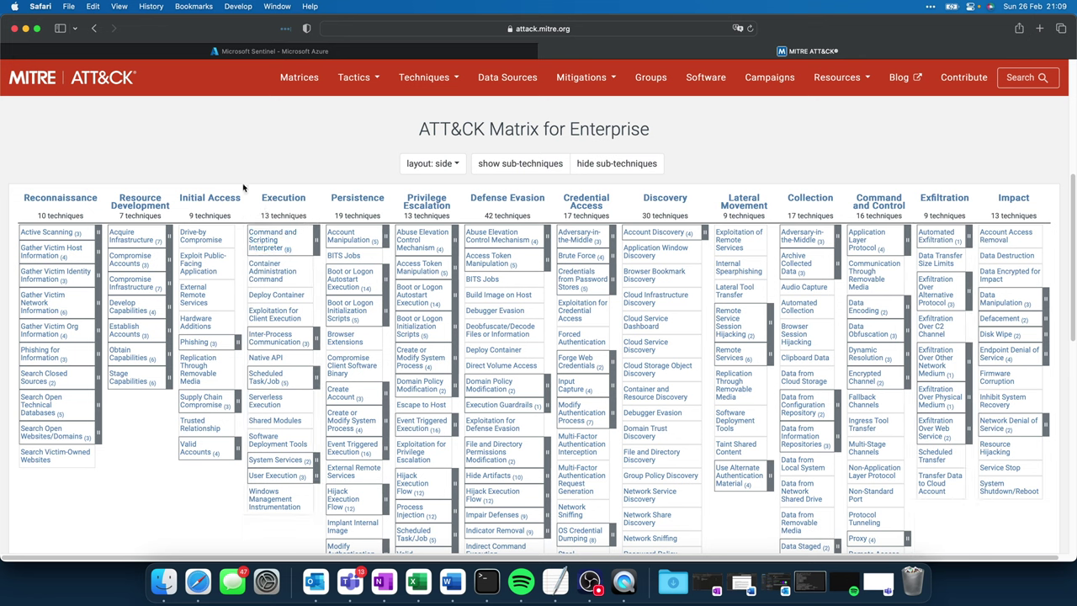
left_click(195, 342)
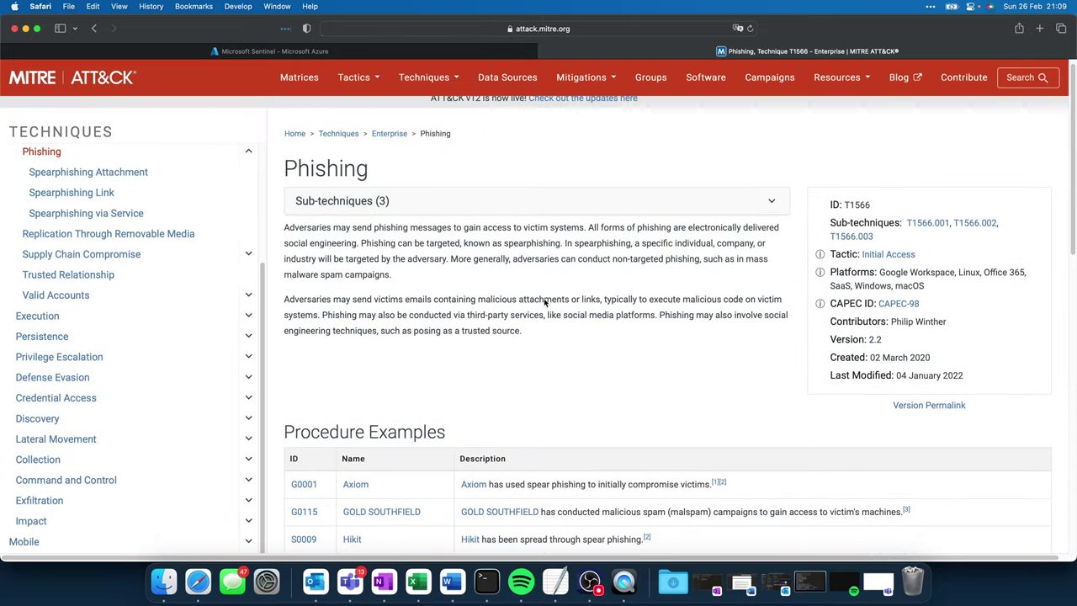
scroll(544, 305, "down", 2)
scroll(542, 307, "down", 10)
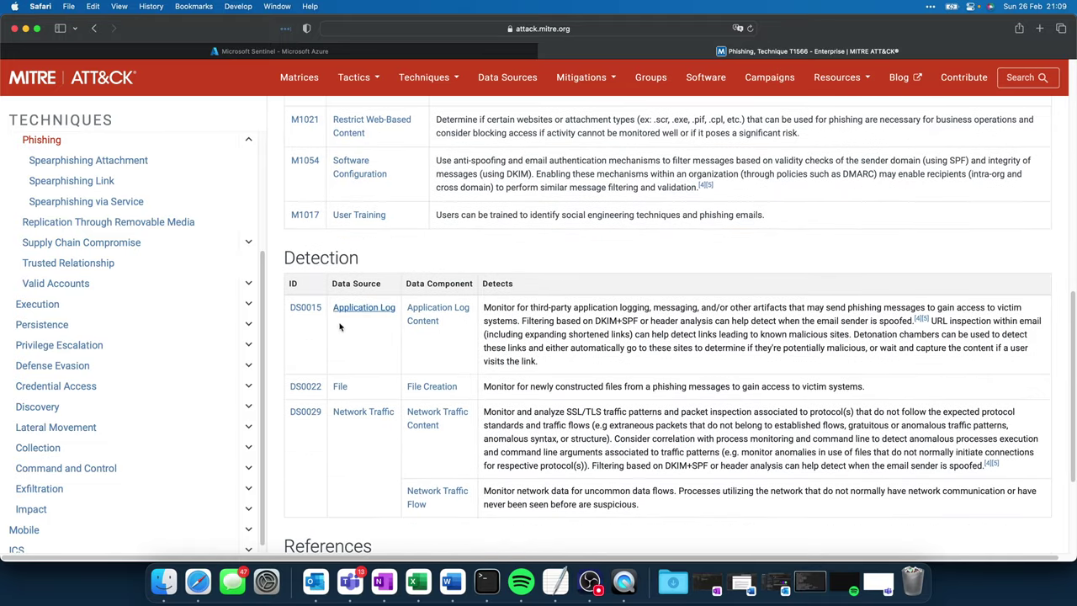
scroll(477, 356, "down", 3)
scroll(478, 346, "up", 9)
scroll(479, 346, "up", 3)
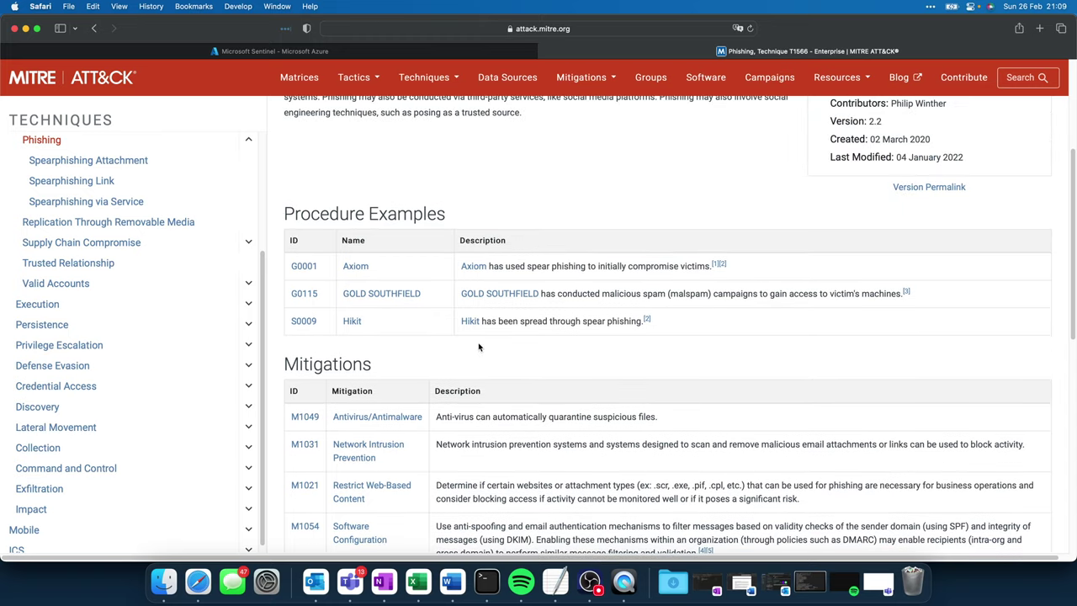
Step: Compare coverage by toggling the Active scheduled, NRT and anomaly rule types, leaving none selected
left_click(298, 55)
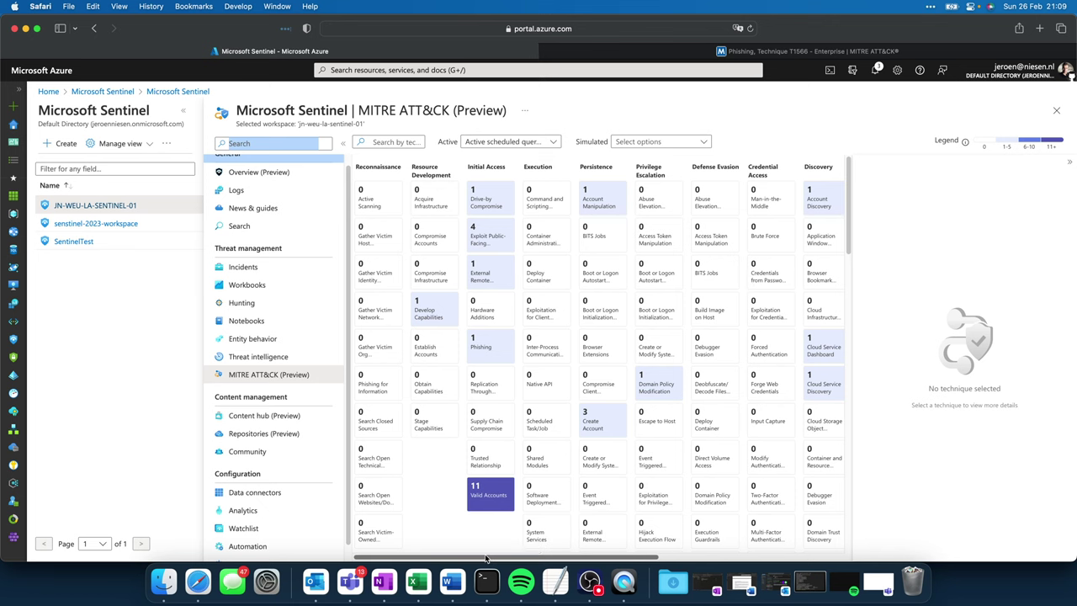
left_click_drag(489, 560, 469, 530)
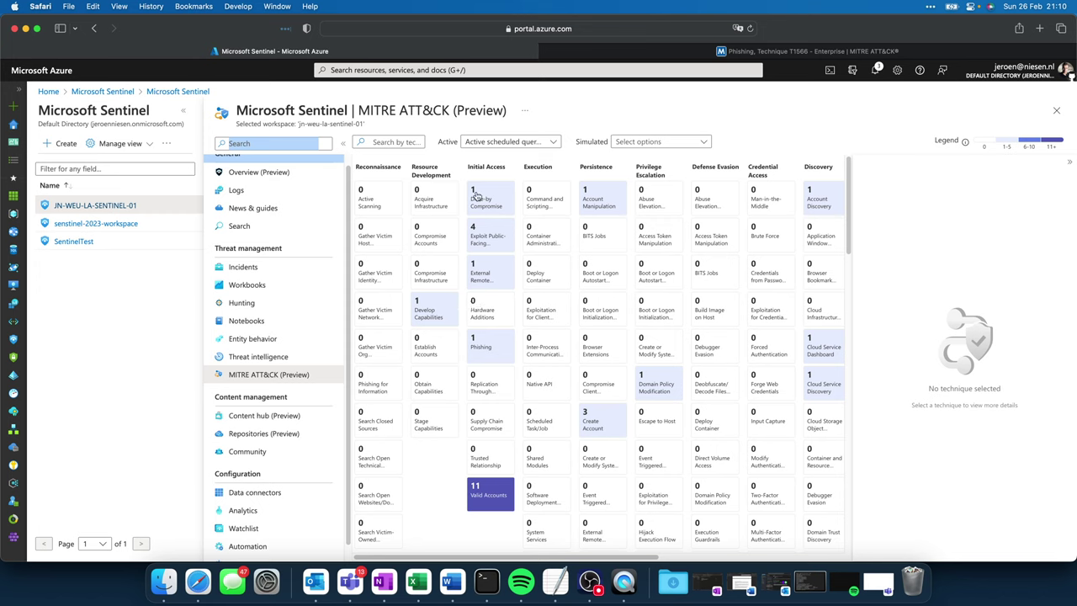
left_click(492, 142)
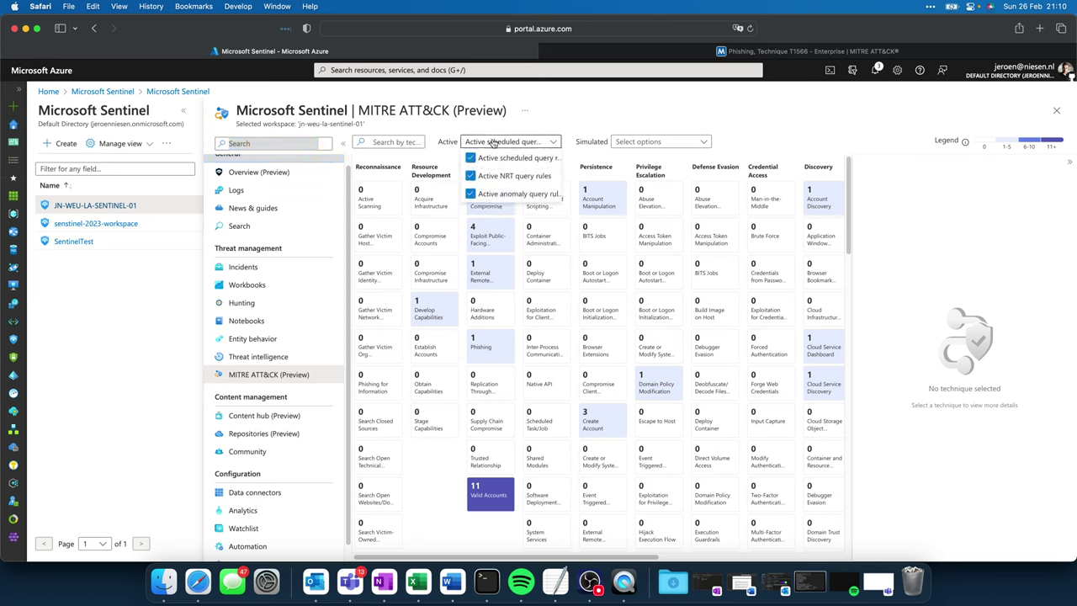
left_click(470, 195)
left_click(469, 176)
left_click(469, 159)
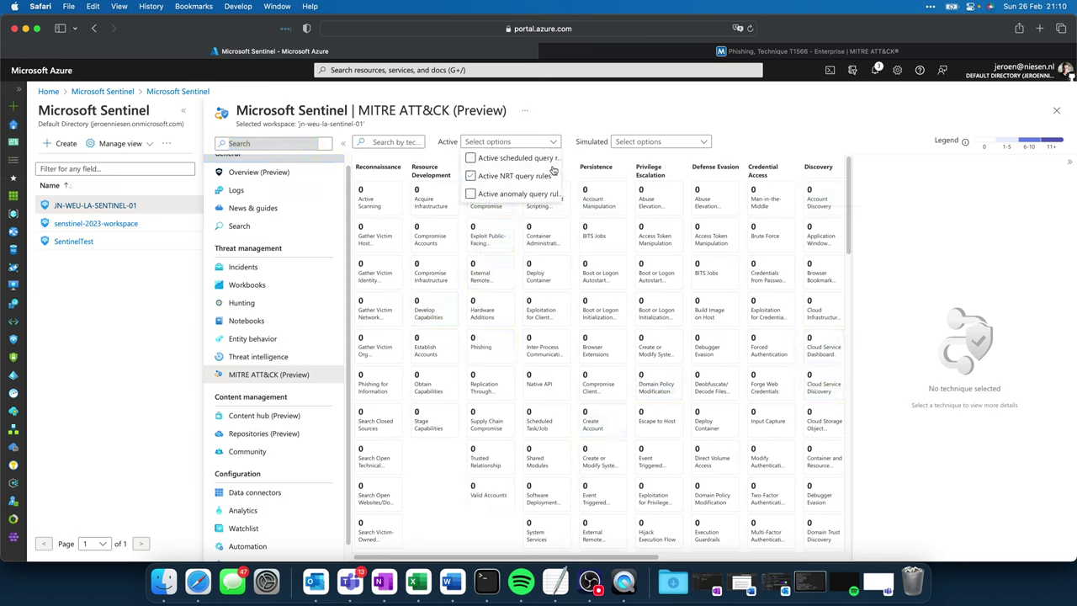
left_click(471, 159)
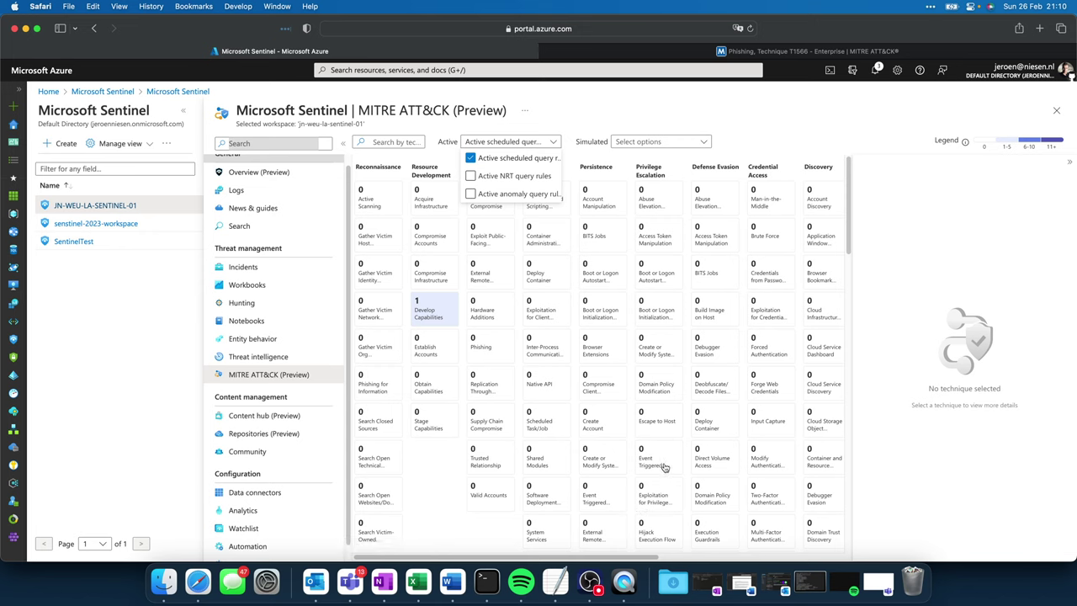
left_click(470, 158)
left_click(471, 194)
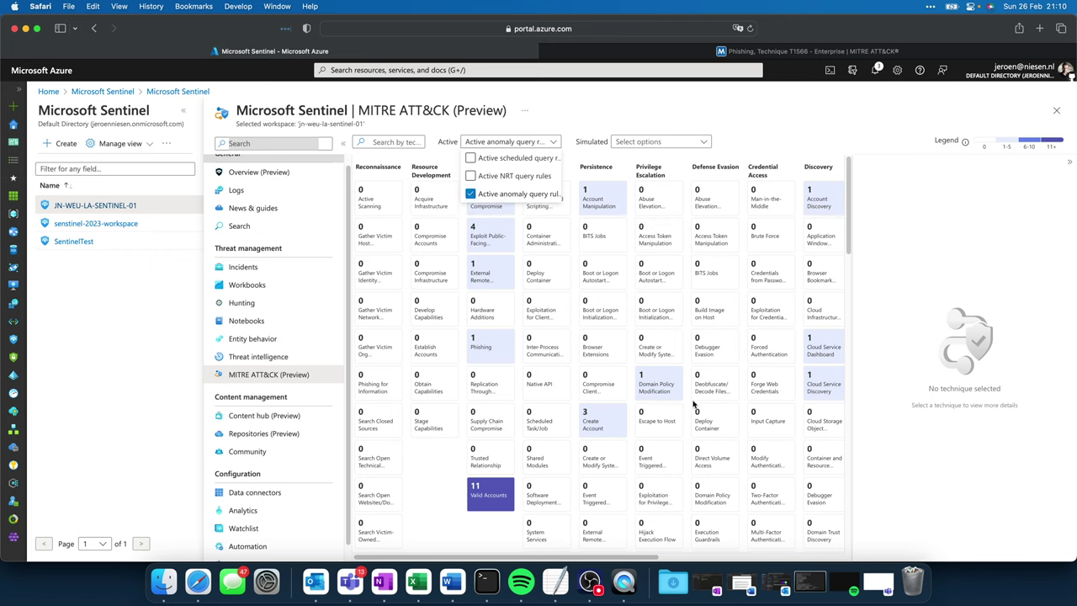
left_click(470, 195)
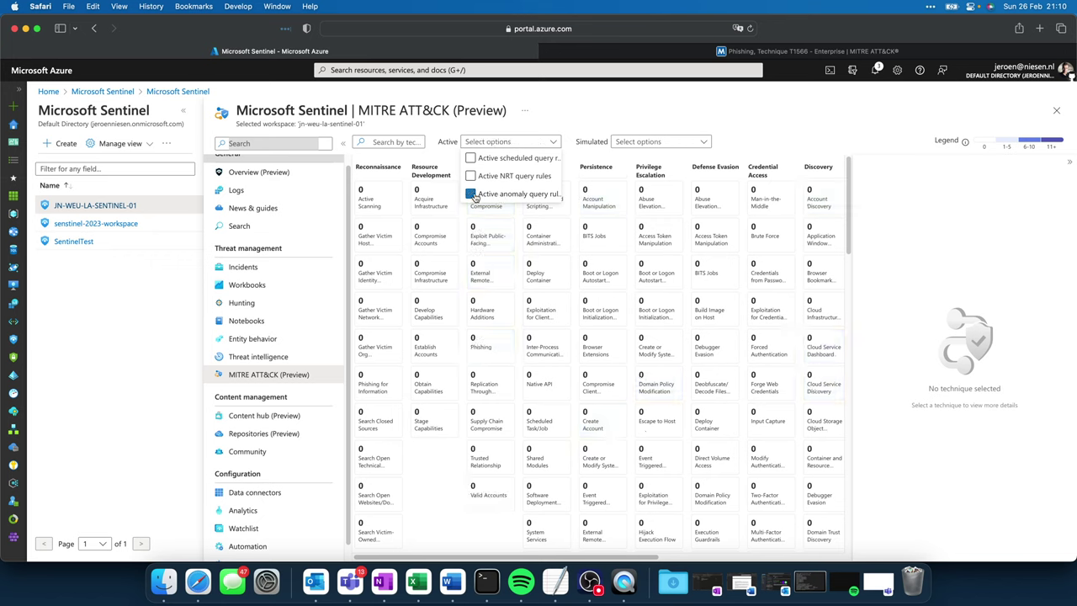
Step: Simulate MITRE coverage from analytics rule templates in the Simulated filter
left_click(651, 143)
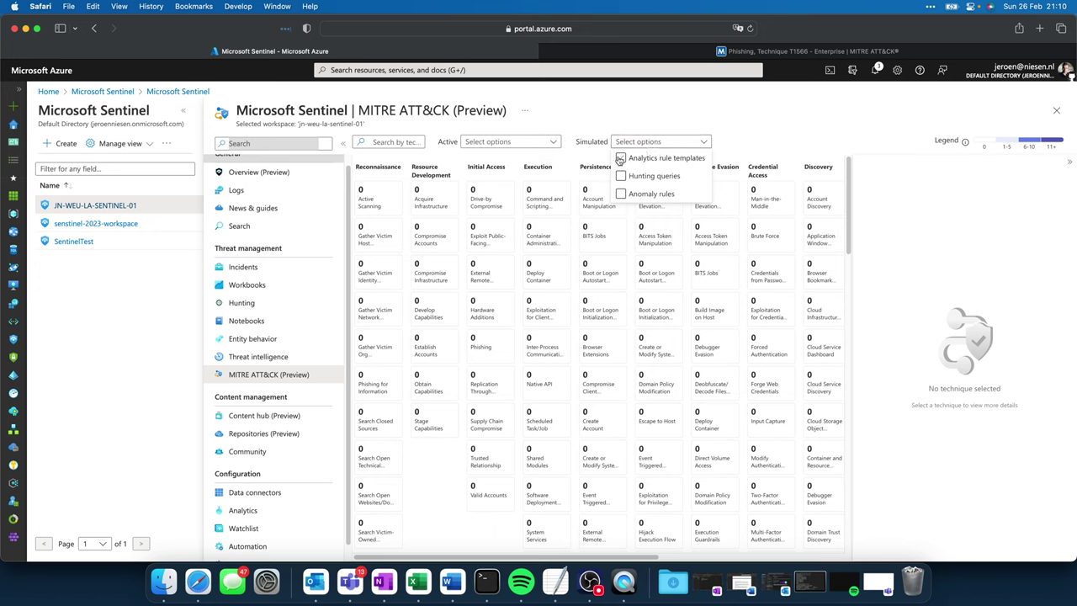
left_click(621, 159)
scroll(346, 197, "up", 1)
scroll(346, 197, "up", 1)
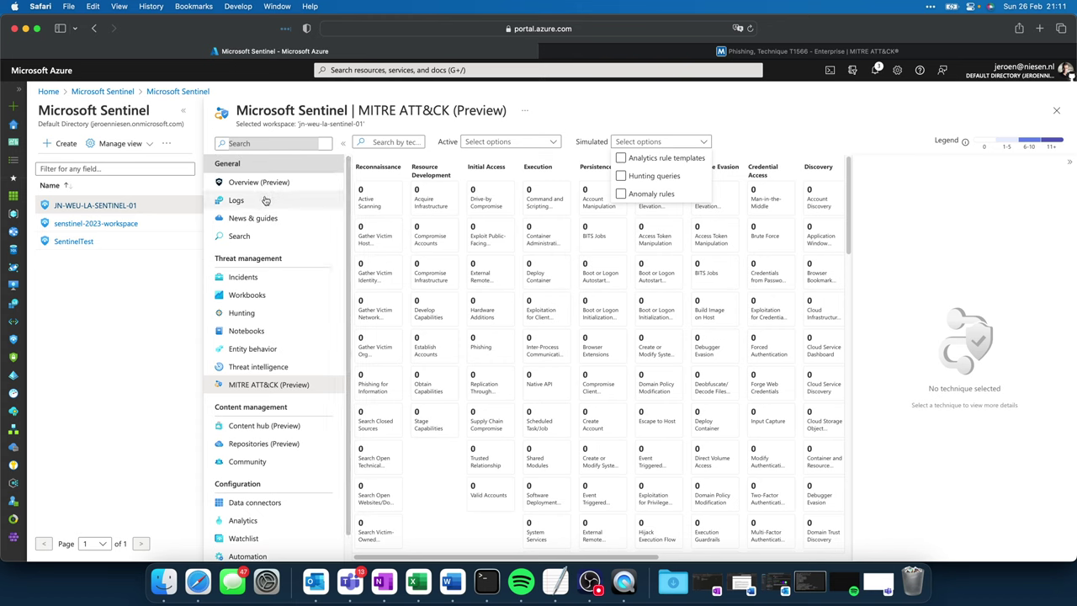
left_click(239, 236)
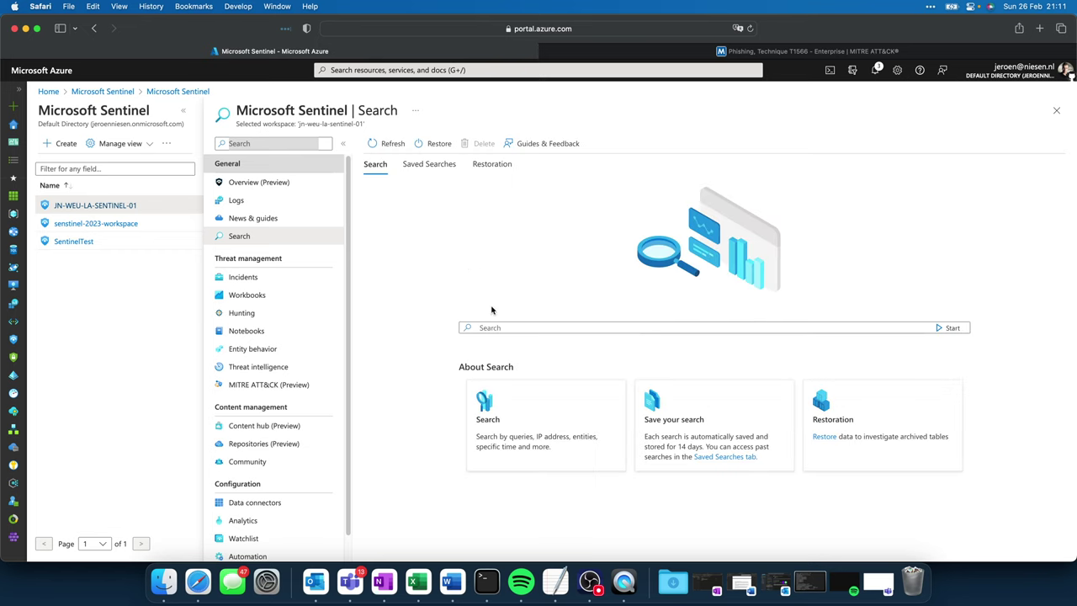
left_click(511, 327)
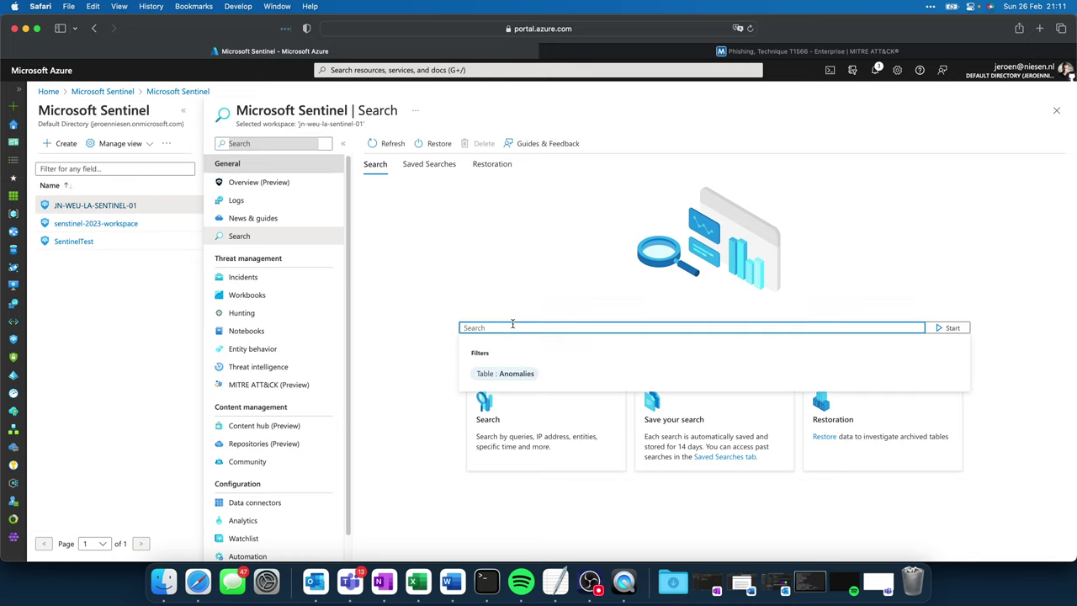
type("192.168.50.11")
left_click(954, 328)
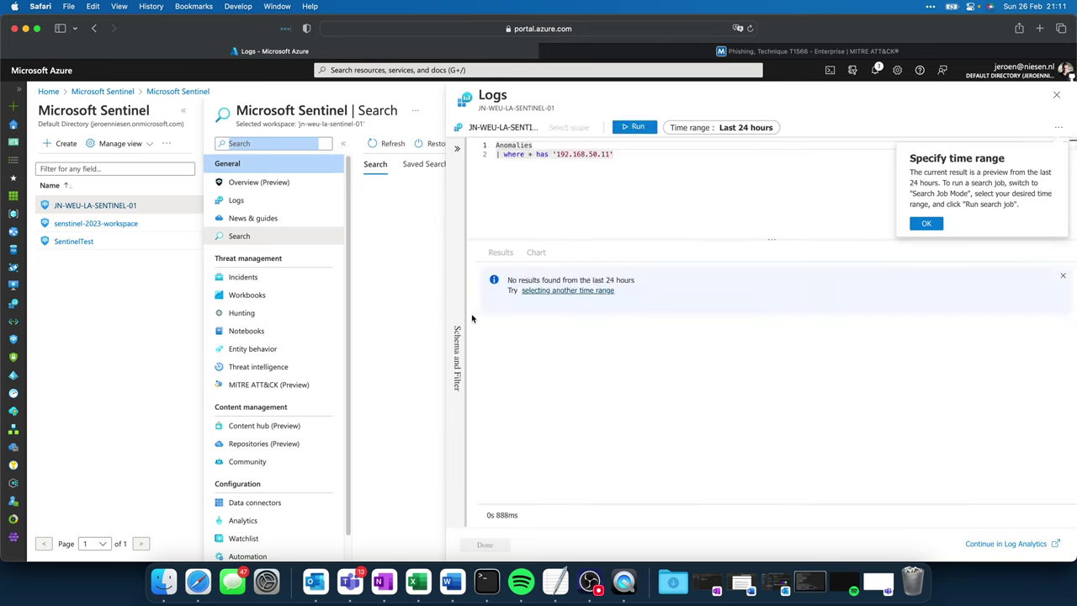
left_click(925, 224)
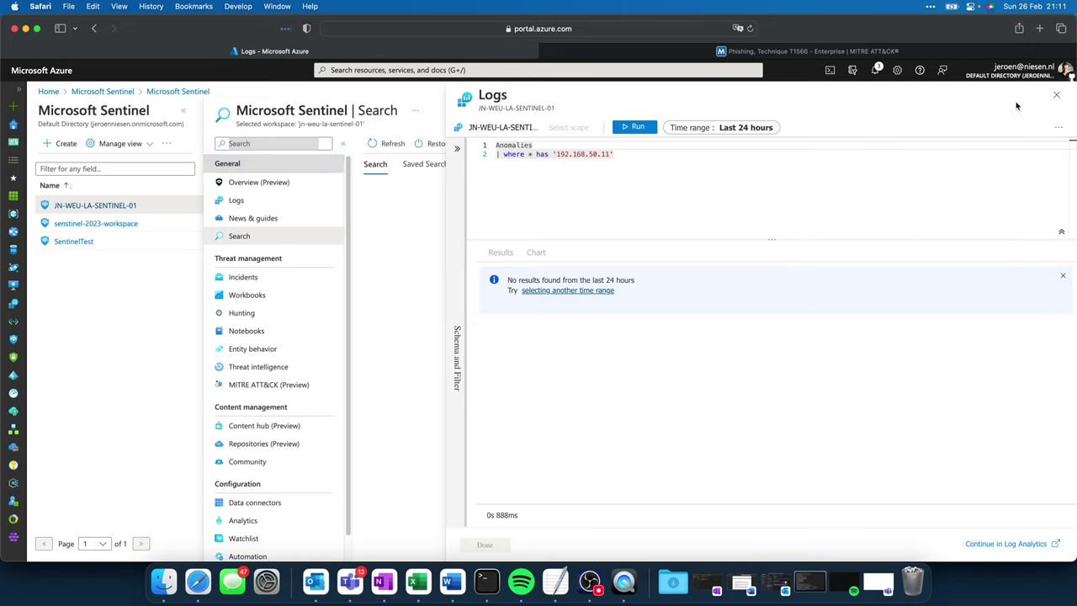
left_click(1058, 95)
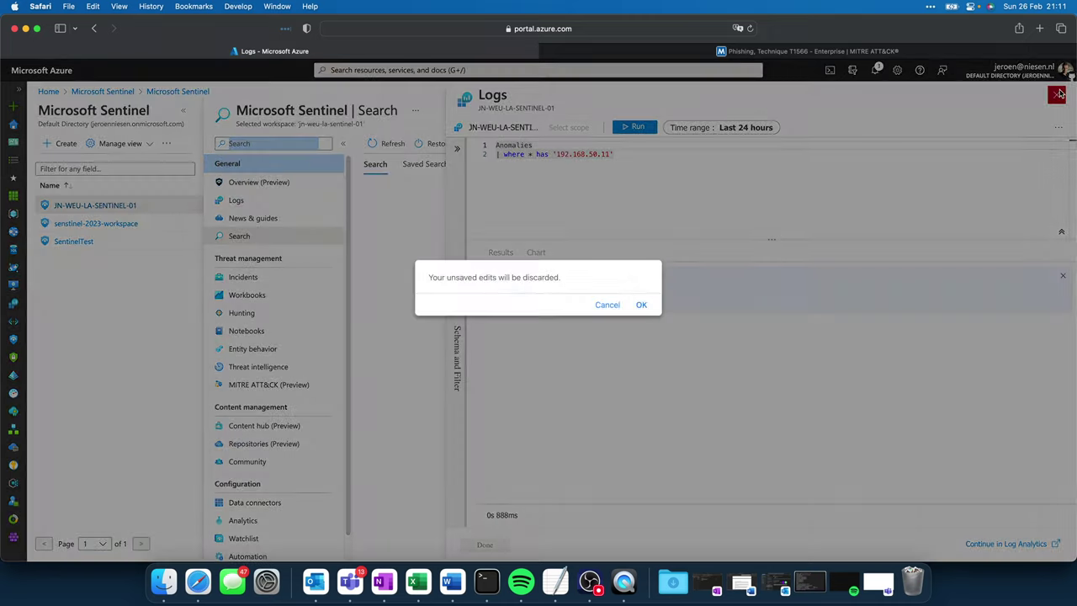
left_click(639, 306)
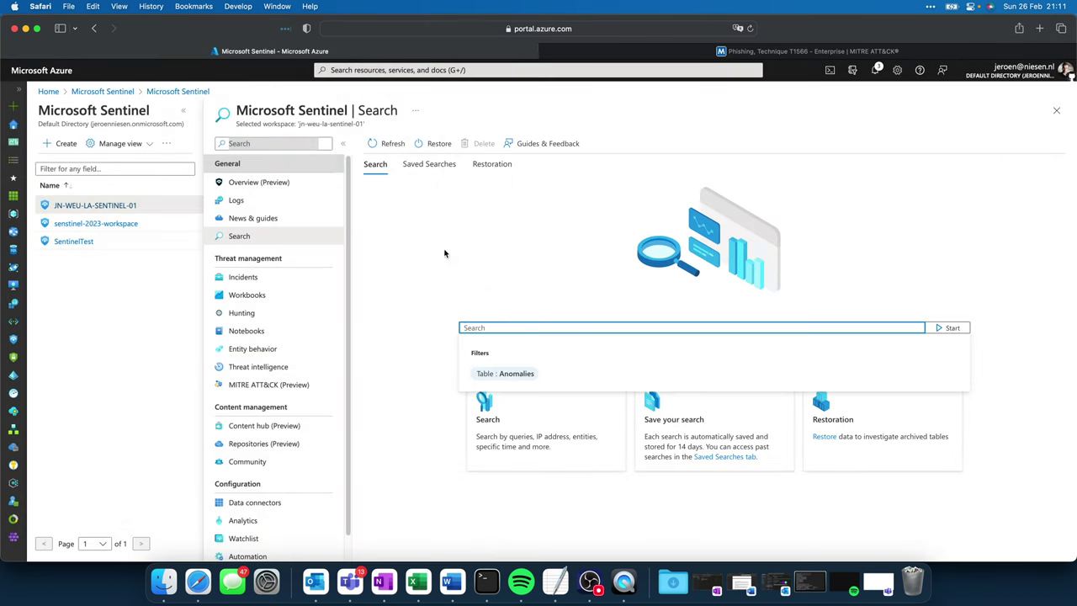
Step: In Logs, remove the limit 100 line and run the SigninLogs query filtered to IP 45.80.168.121
left_click(254, 200)
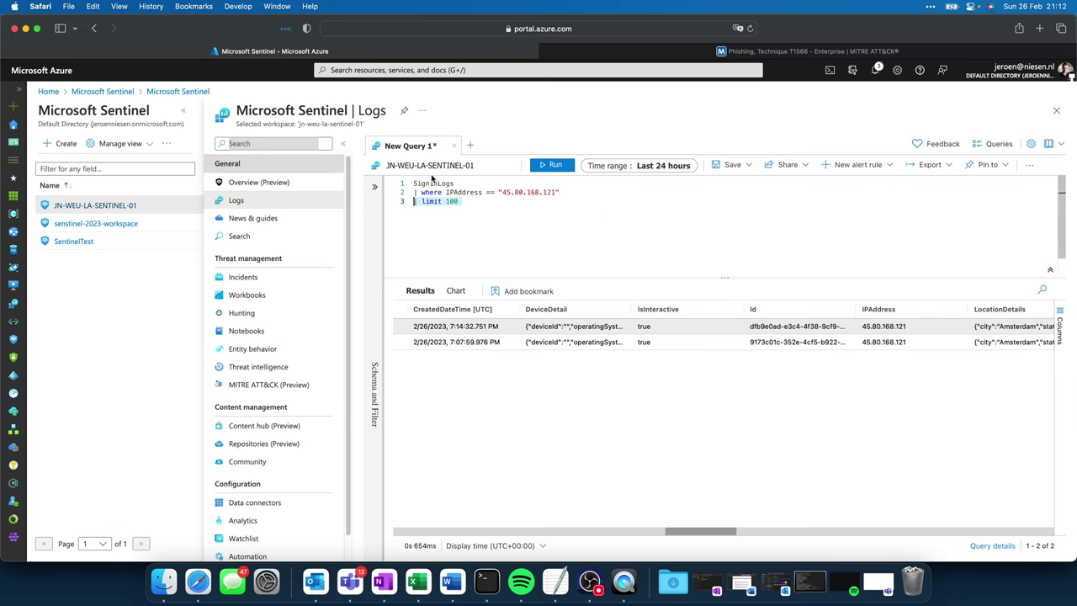
key("BackSpace")
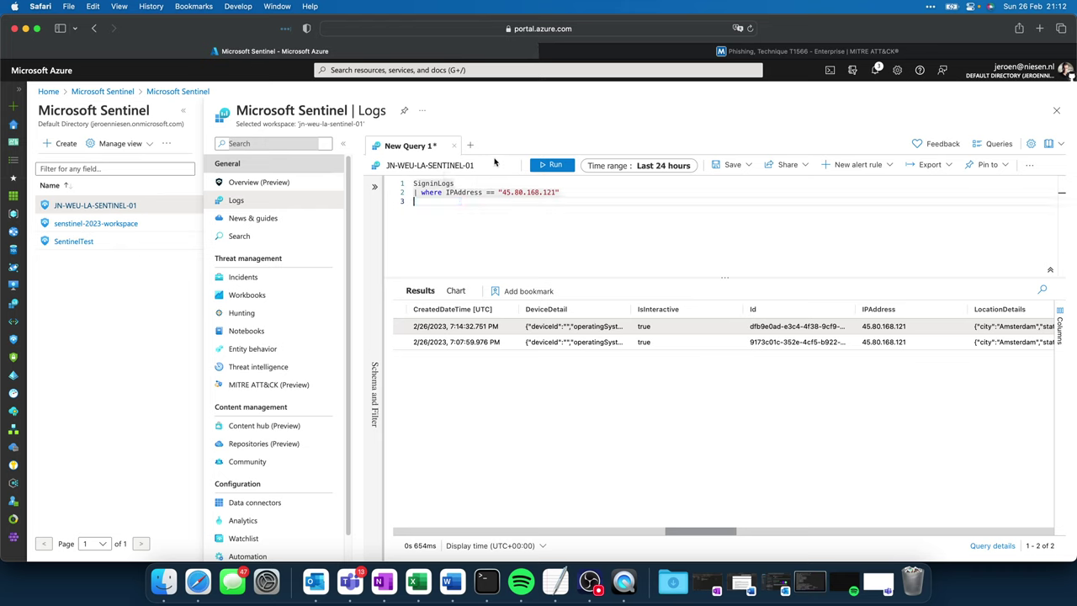
key("BackSpace")
left_click(545, 166)
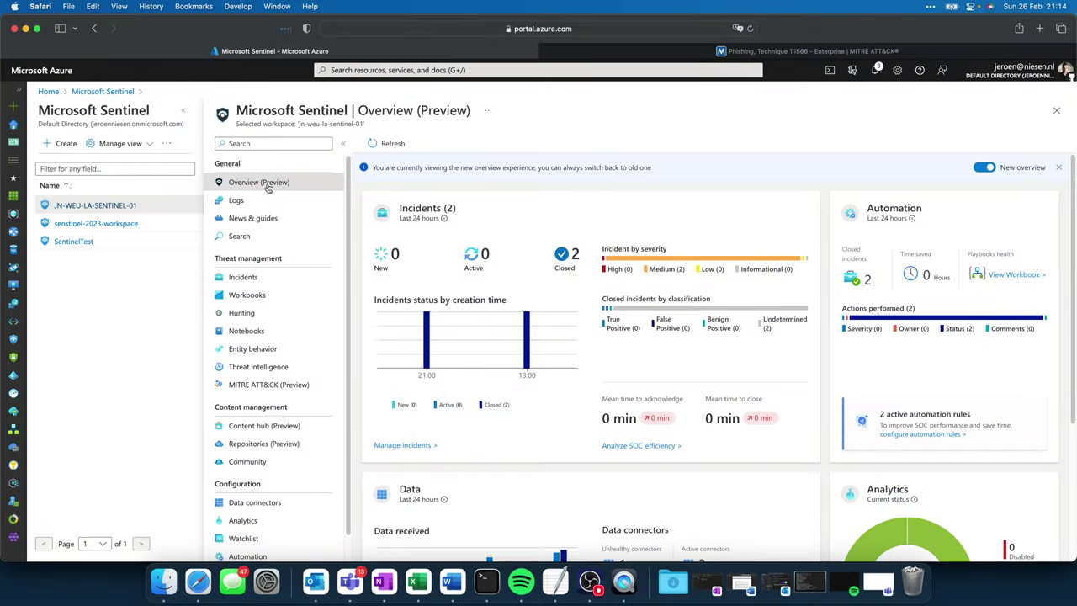
Step: On the Hunting page, select Rare Audit activity initiated by User and mark it as a favourite
left_click(242, 313)
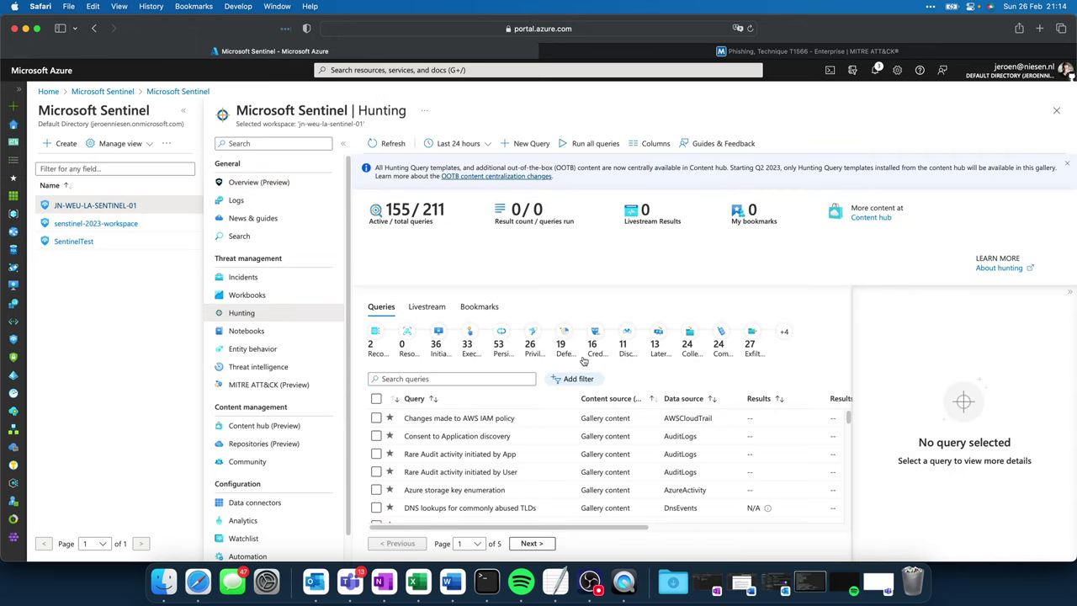
mouse_move(847, 421)
left_mouse_down()
mouse_move(846, 452)
mouse_move(845, 413)
left_mouse_up()
left_click(372, 473)
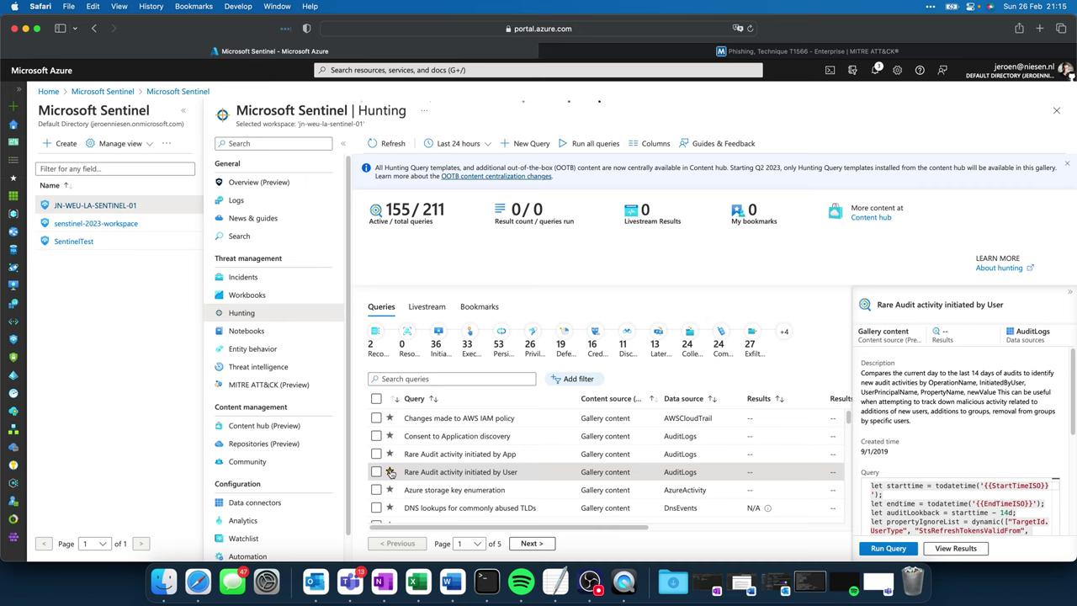
left_click(389, 472)
Step: Add and apply a Favorites filter to the hunting query list
left_click(569, 378)
left_click(606, 428)
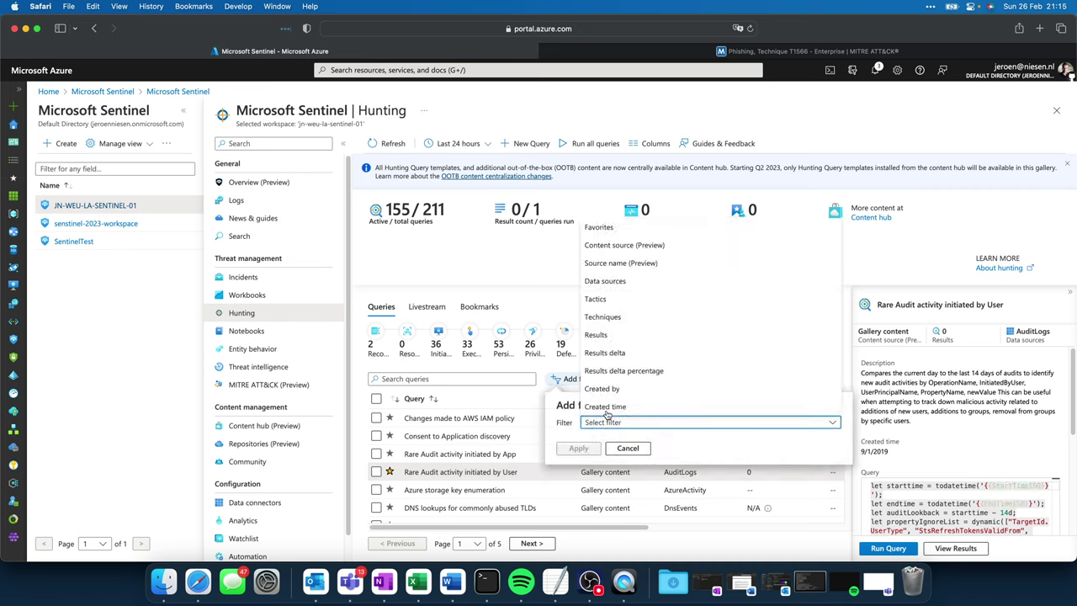
left_click(610, 228)
left_click(577, 469)
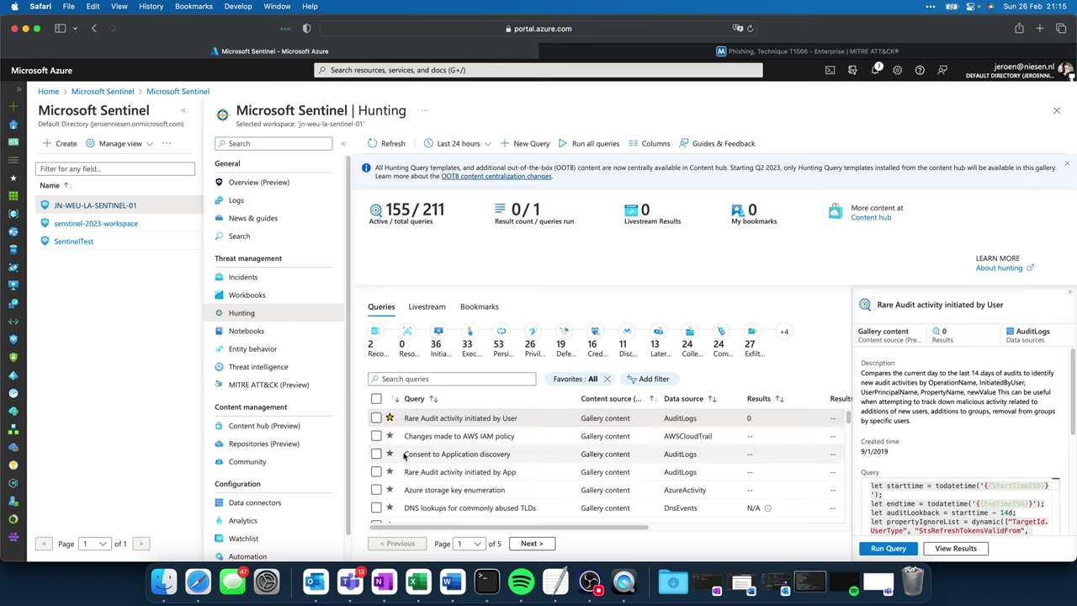
Step: Run the Rare Audit activity initiated by User query and review its results
left_click(889, 548)
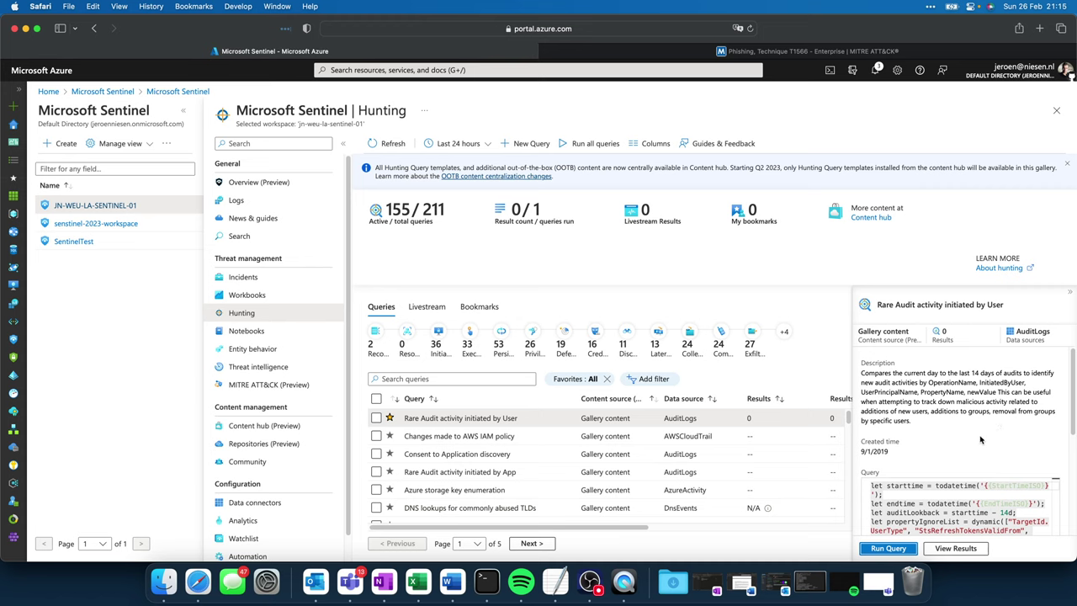
scroll(979, 439, "down", 5)
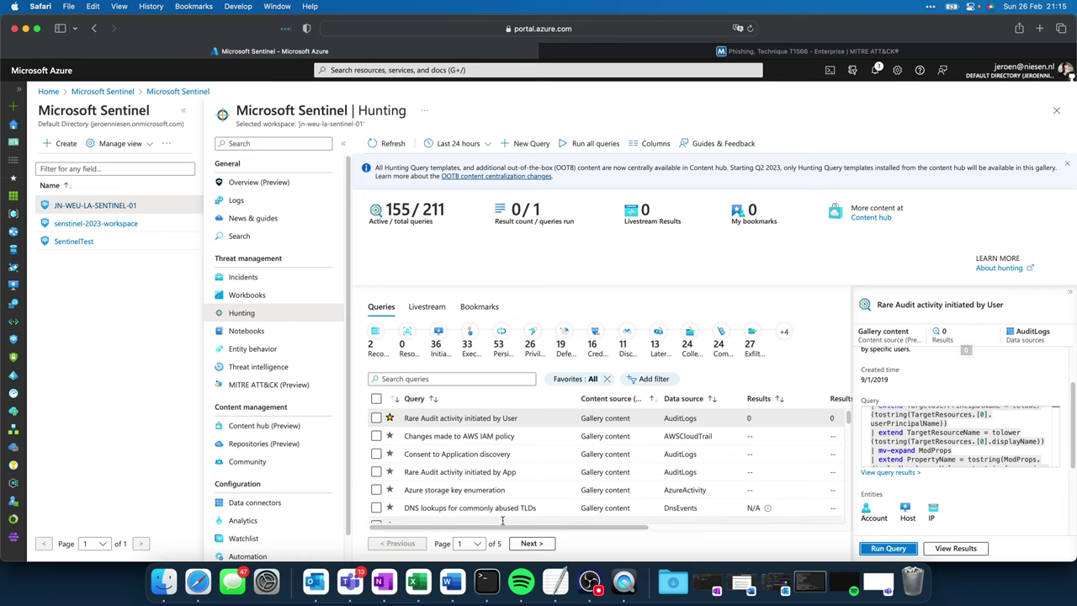
left_click_drag(509, 527, 640, 525)
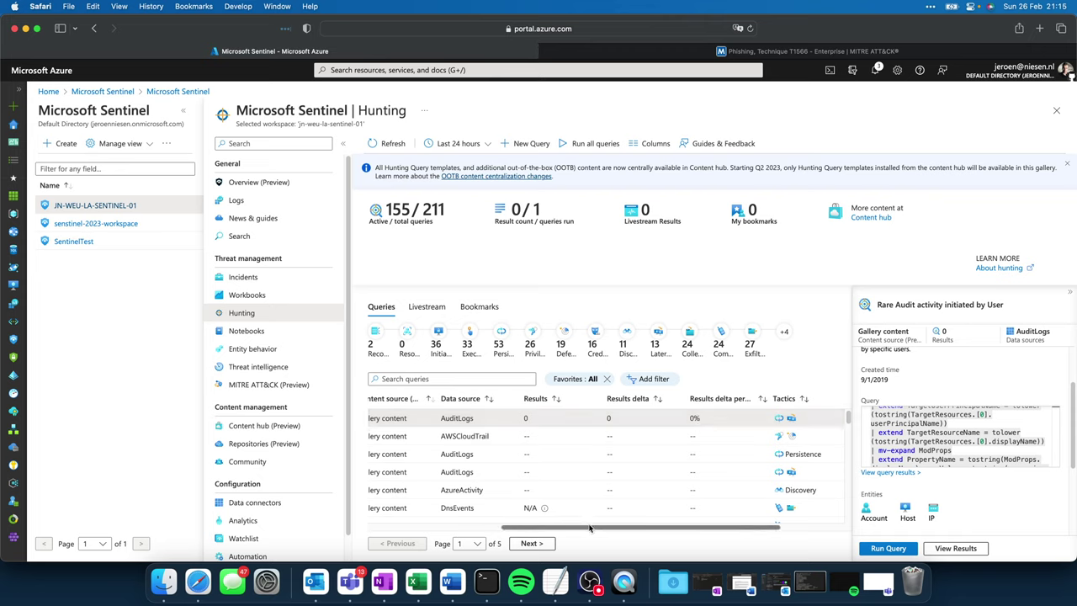
left_click_drag(589, 528, 450, 528)
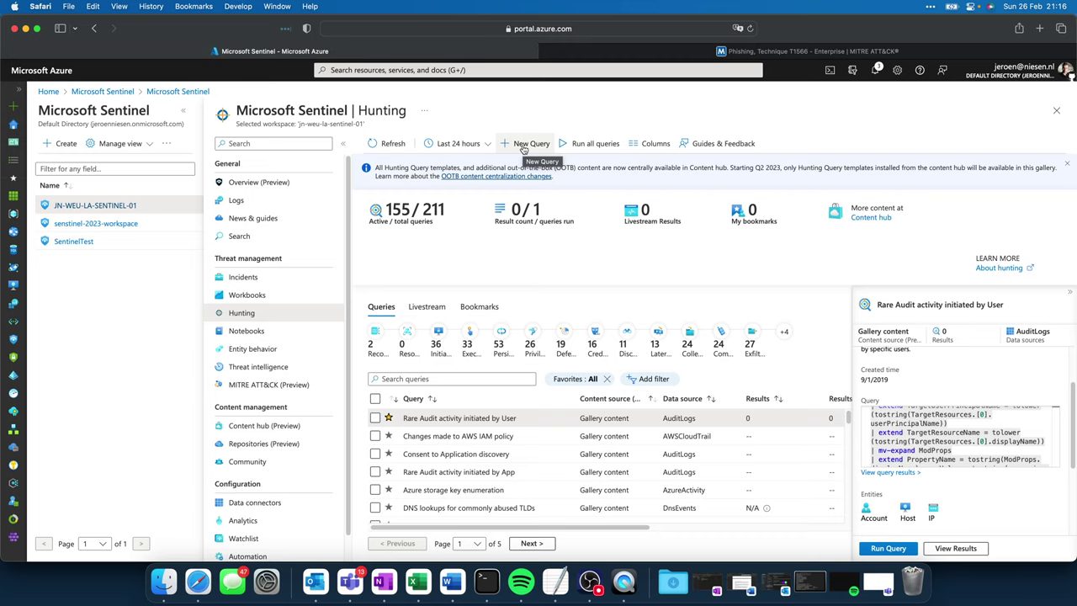
Step: Start a new hunting query named Demo and paste the SigninLogs KQL filtered by IP
left_click(523, 145)
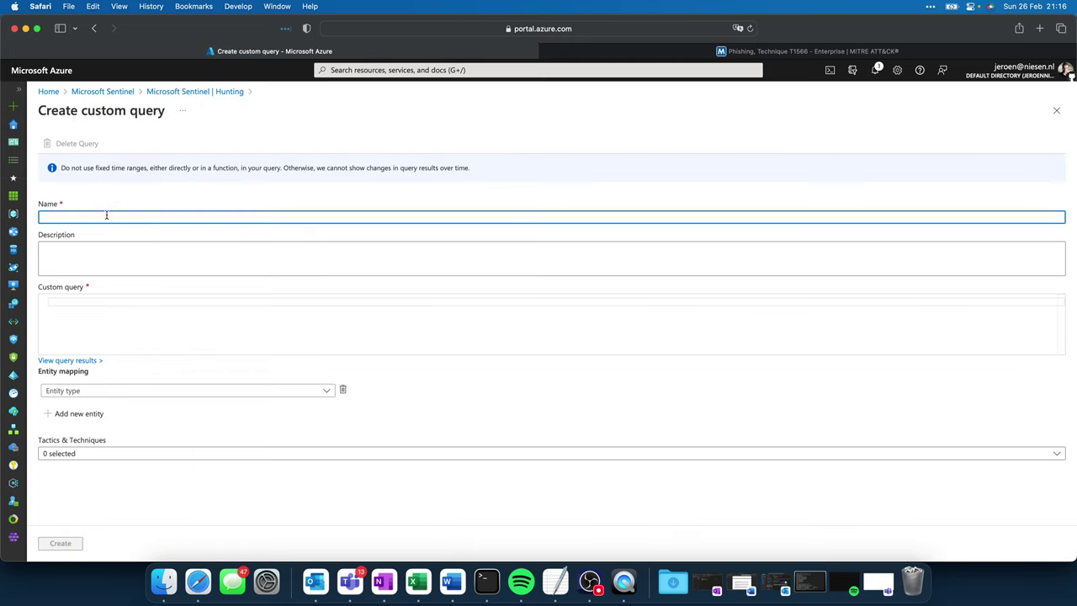
type("Demo")
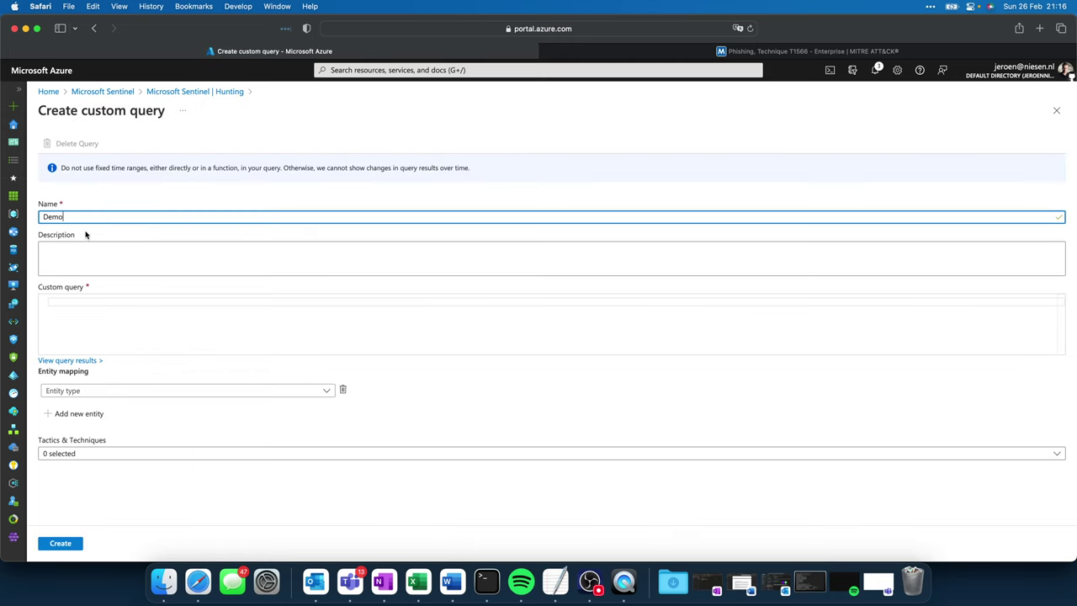
left_click(87, 264)
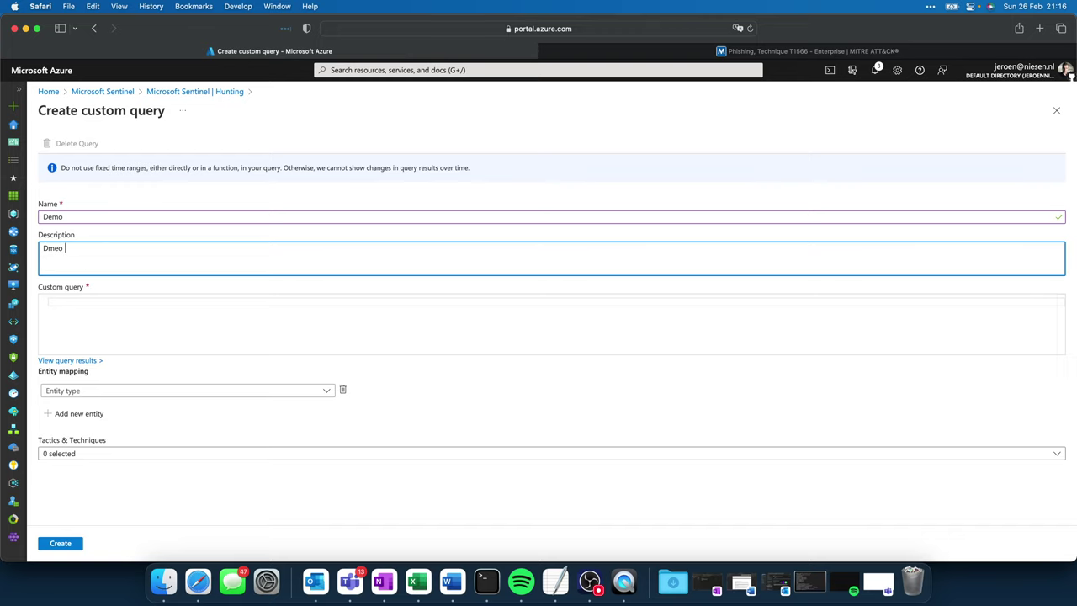
left_click(105, 307)
type("SigninLogs | where IPAddress == \"45.80.168.121\"")
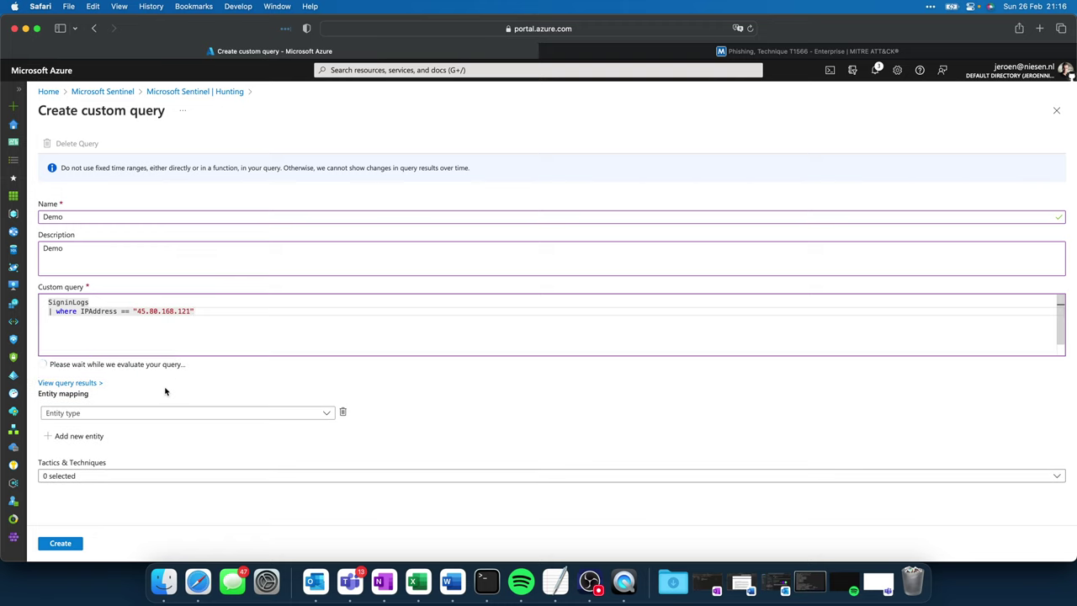
Step: Map entity type IP with identifier Address to the IPAddress column, then create the query
left_click(160, 410)
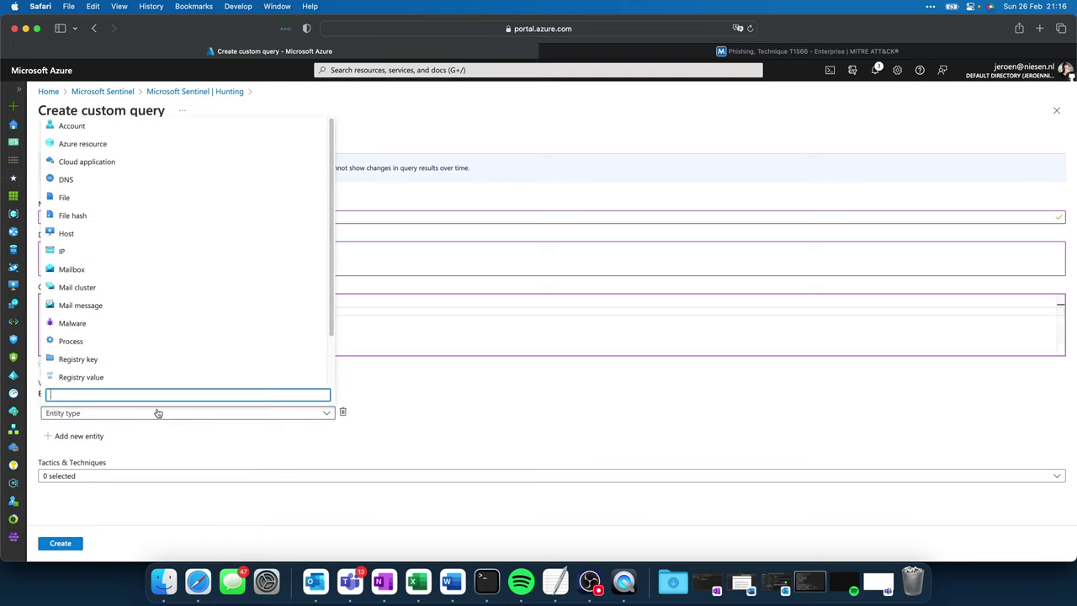
left_click(67, 250)
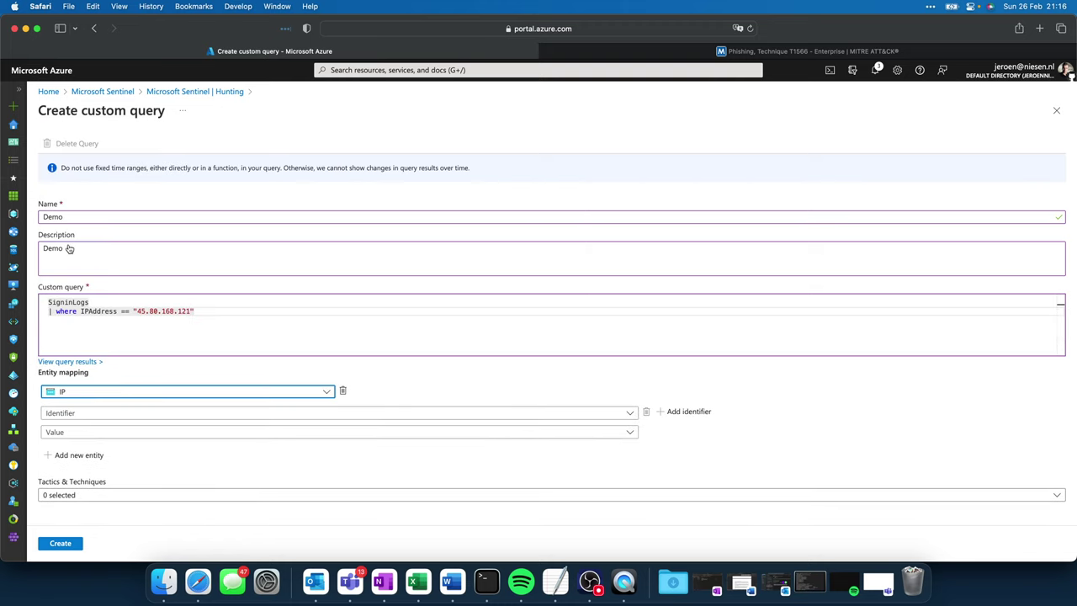
left_click(433, 435)
type("Ipad")
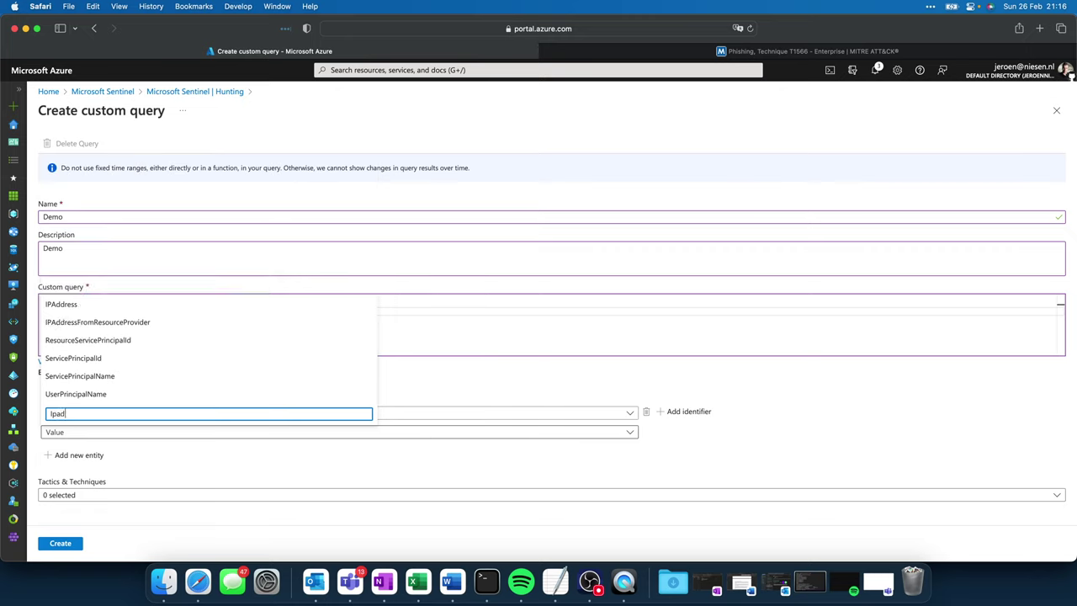
left_click(116, 378)
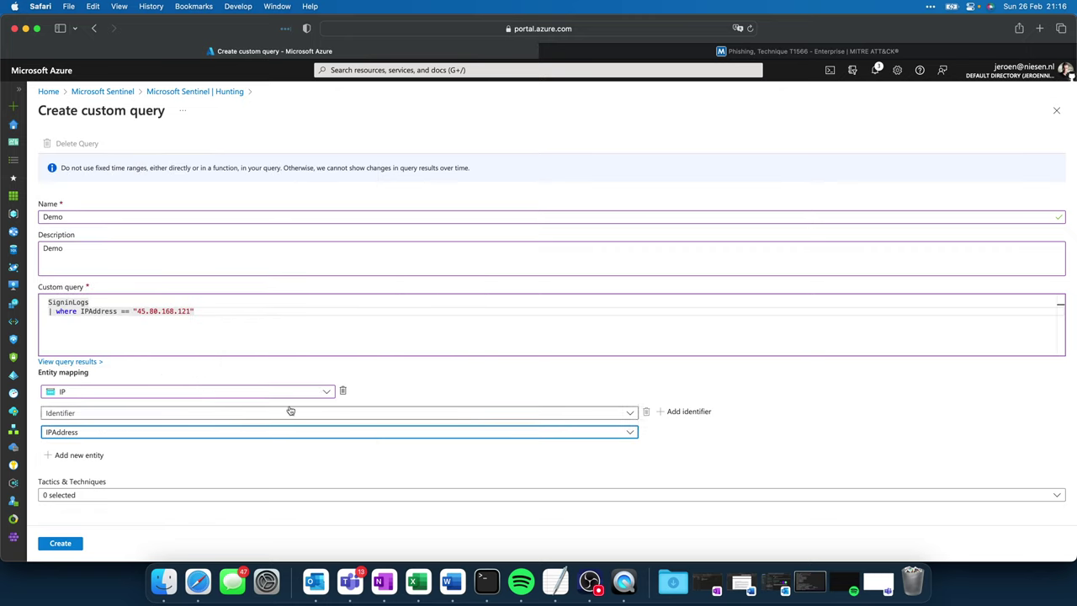
left_click(331, 411)
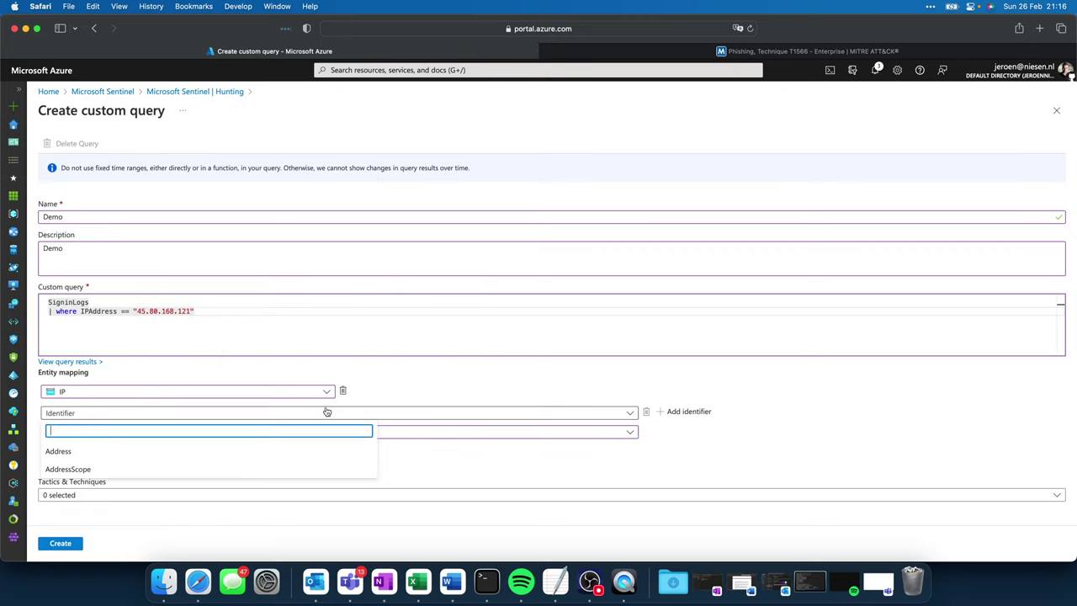
left_click(101, 447)
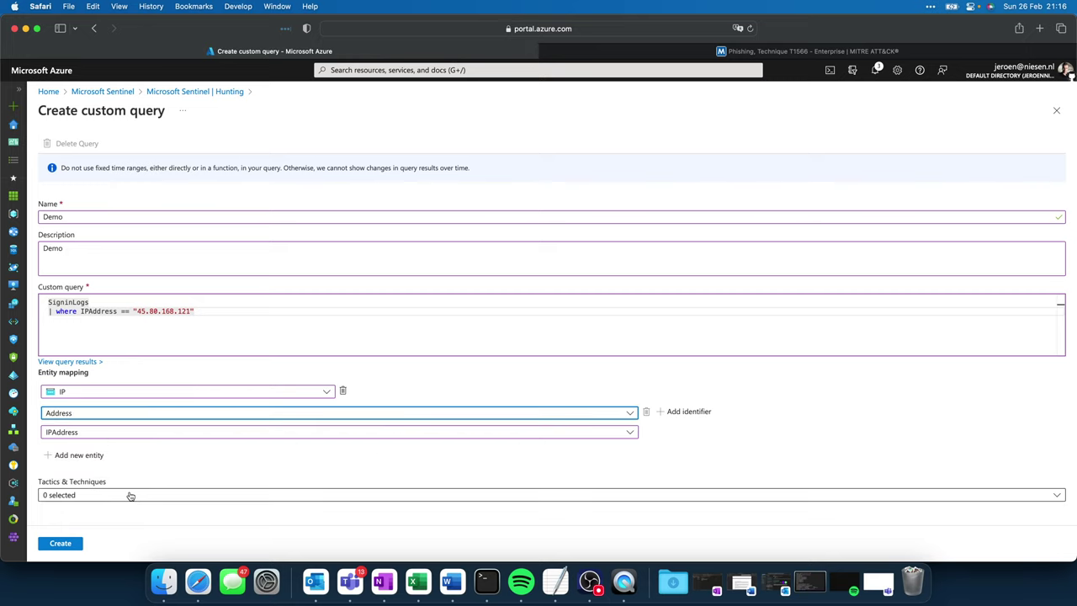
left_click(52, 545)
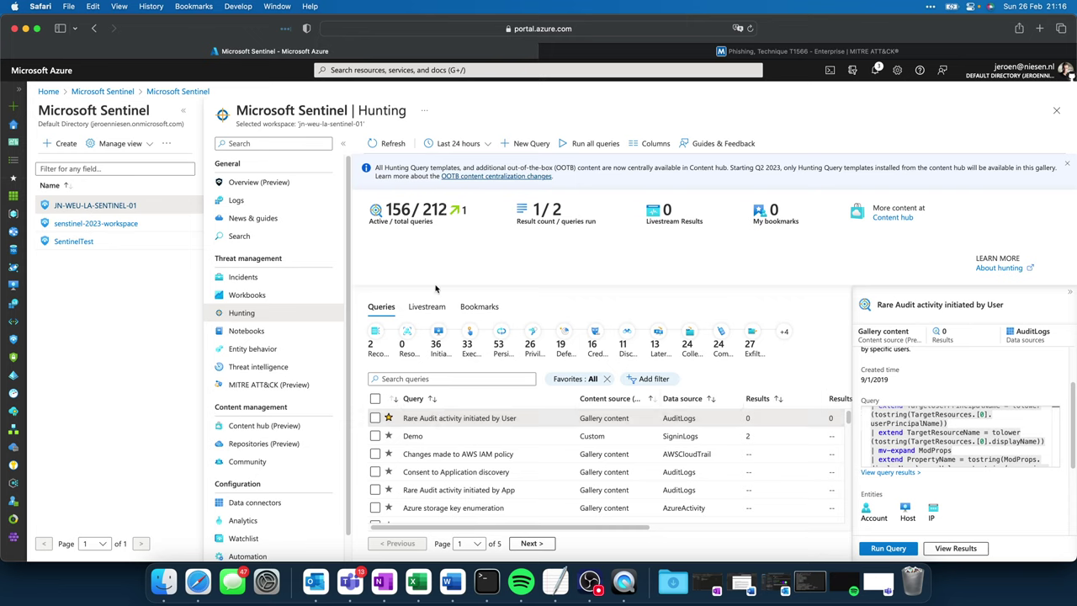
Step: Star the Demo query and view its details: SigninLogs, 2 results, IP entity
left_click(388, 436)
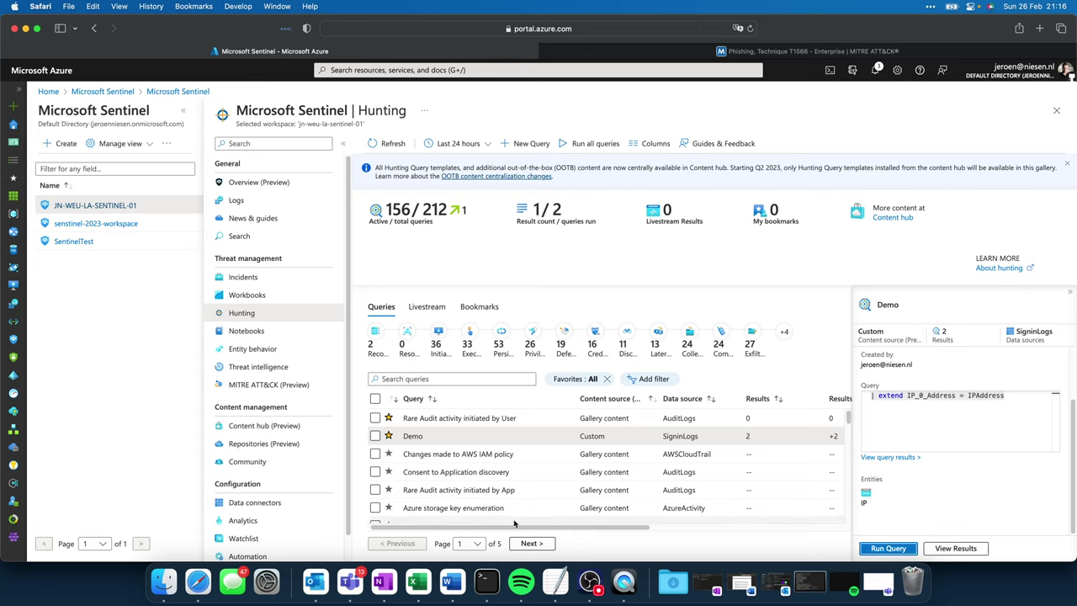
left_click_drag(516, 524, 662, 534)
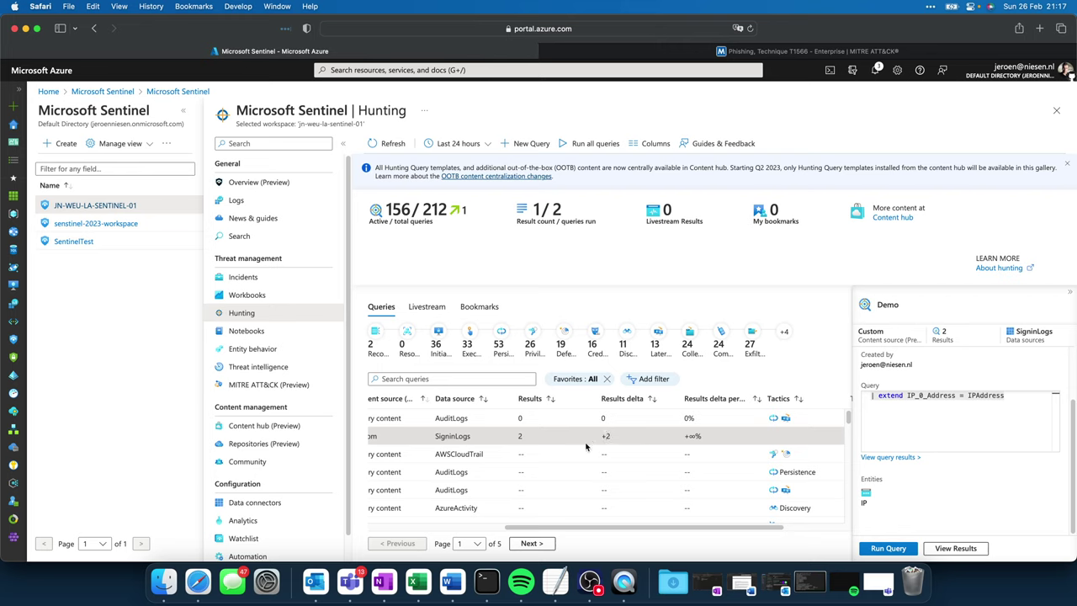
scroll(447, 518, "left", 5)
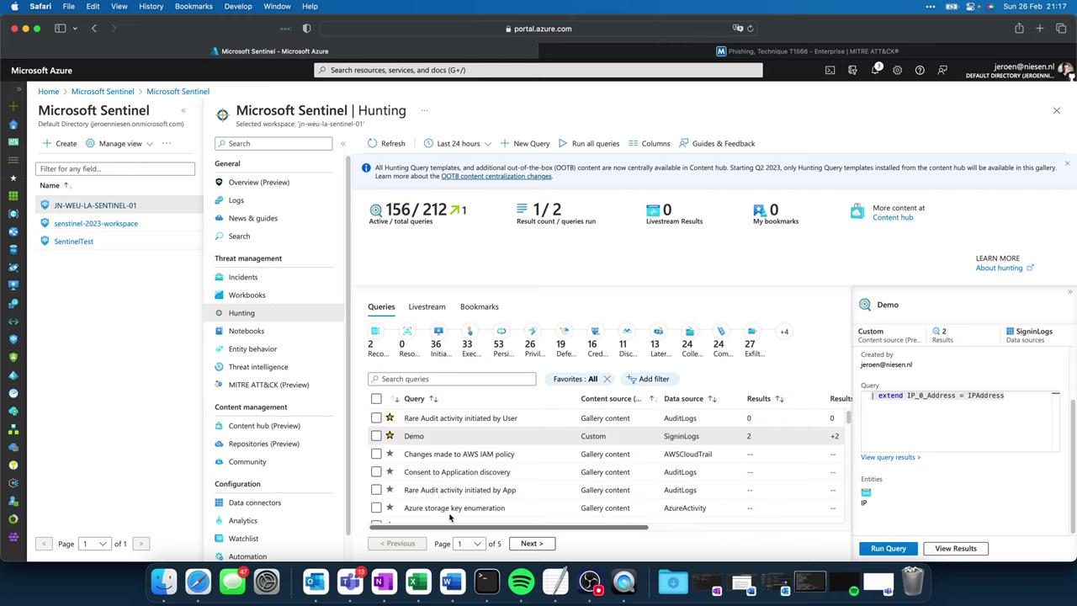